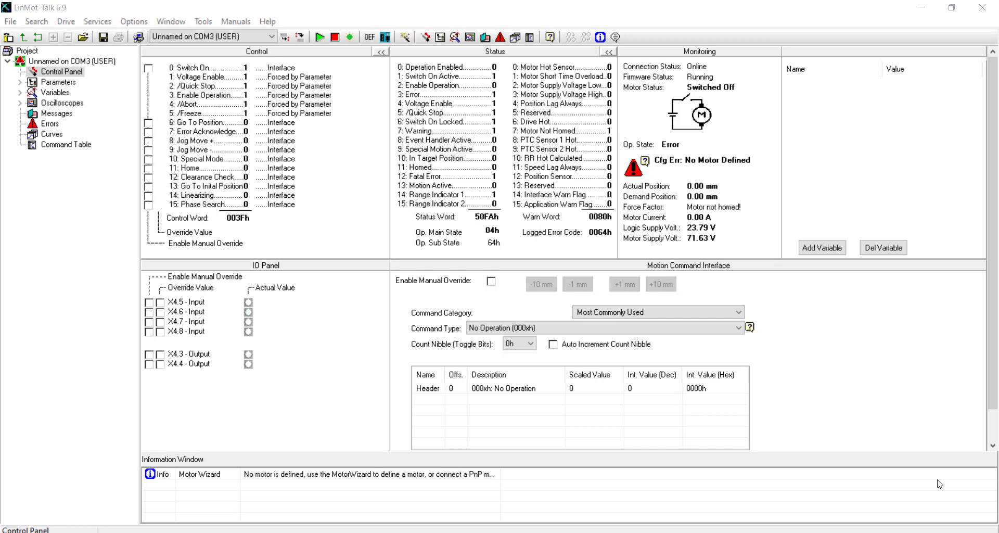
- Open the EasySteps application manual 0185-1037-E, look through its cover and table of contents, and close it
left_click(236, 23)
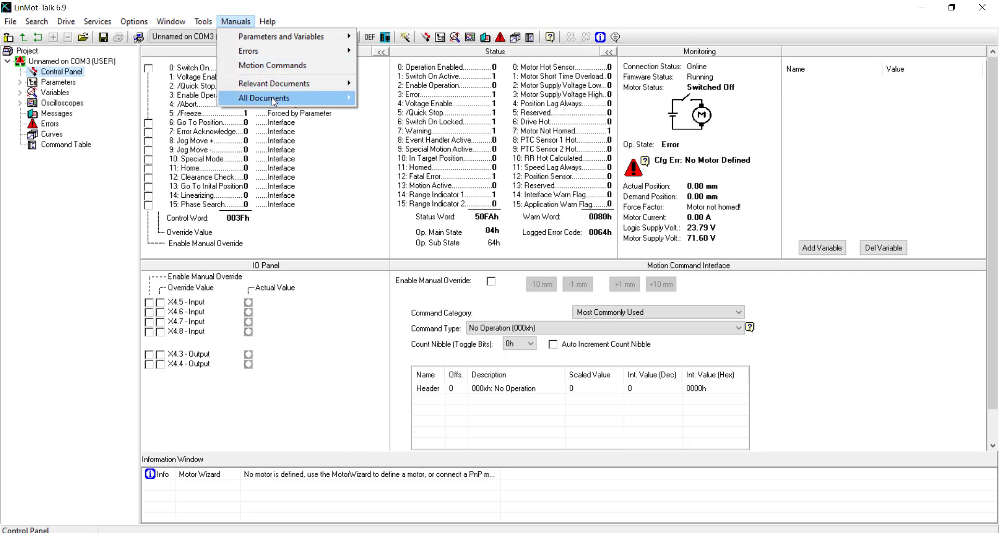
mouse_move(289, 98)
mouse_move(419, 103)
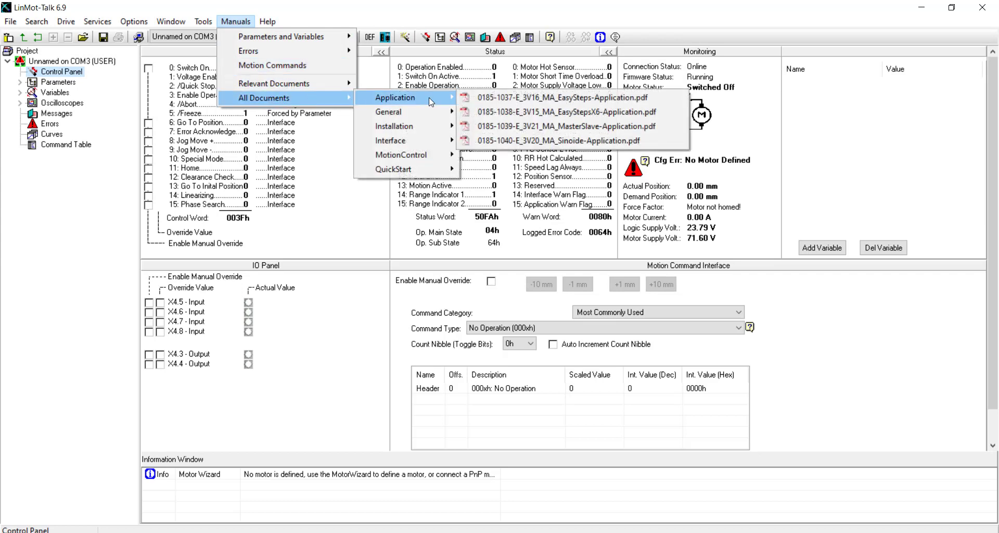
left_click(490, 100)
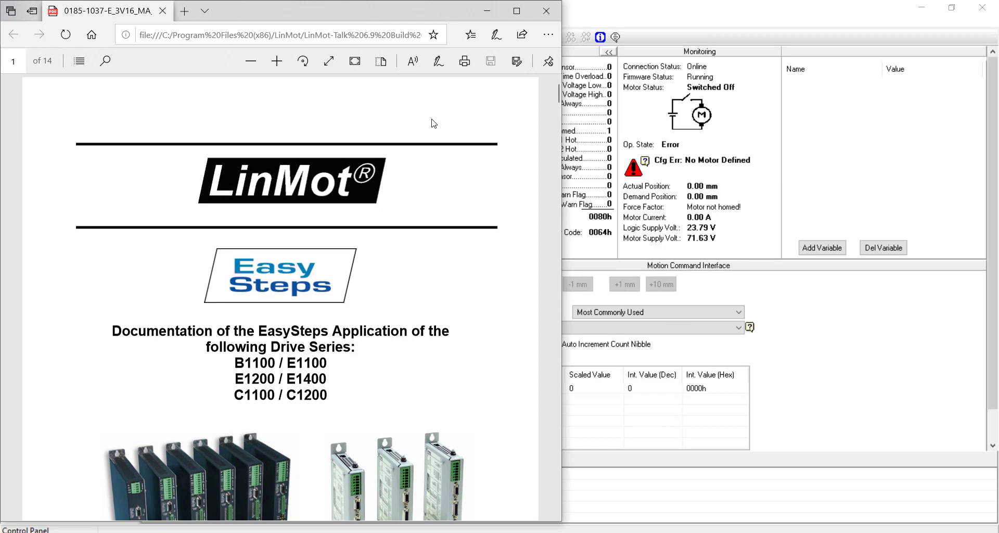
scroll(336, 241, "down", 3)
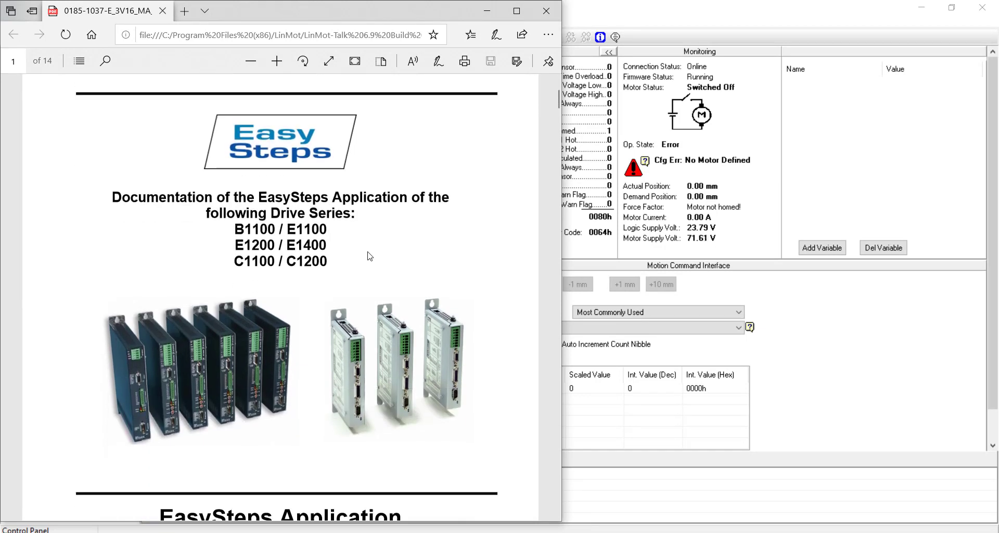
scroll(500, 253, "down", 20)
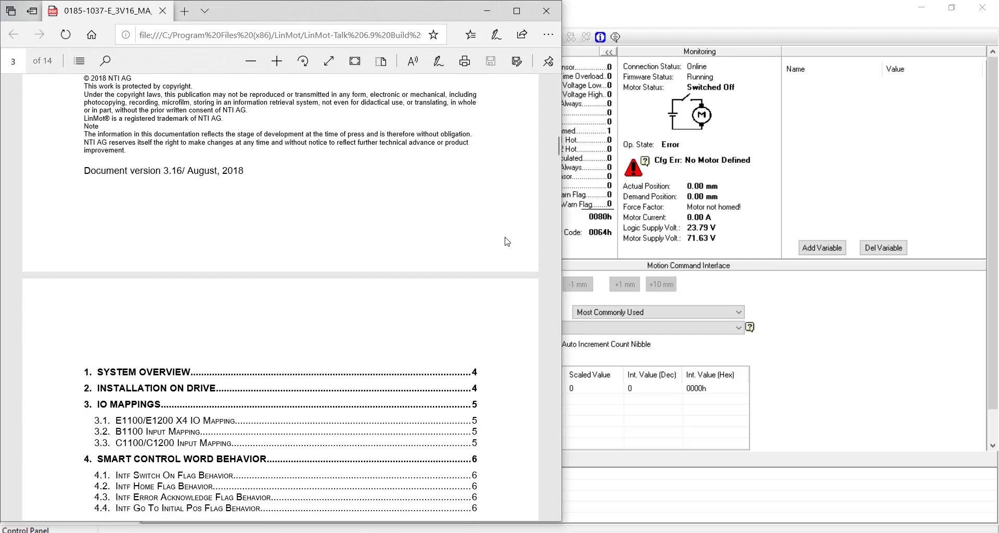
scroll(508, 240, "down", 4)
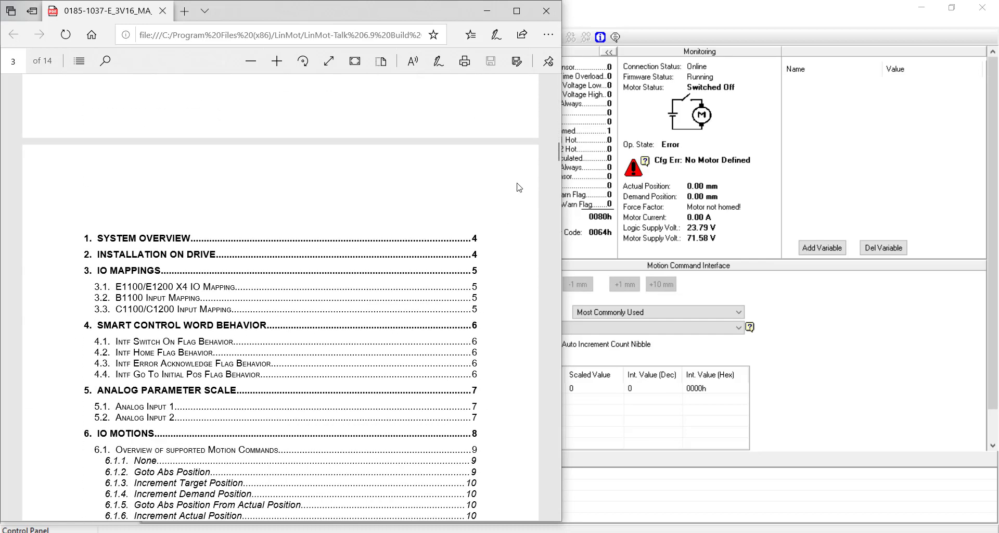
left_click(547, 11)
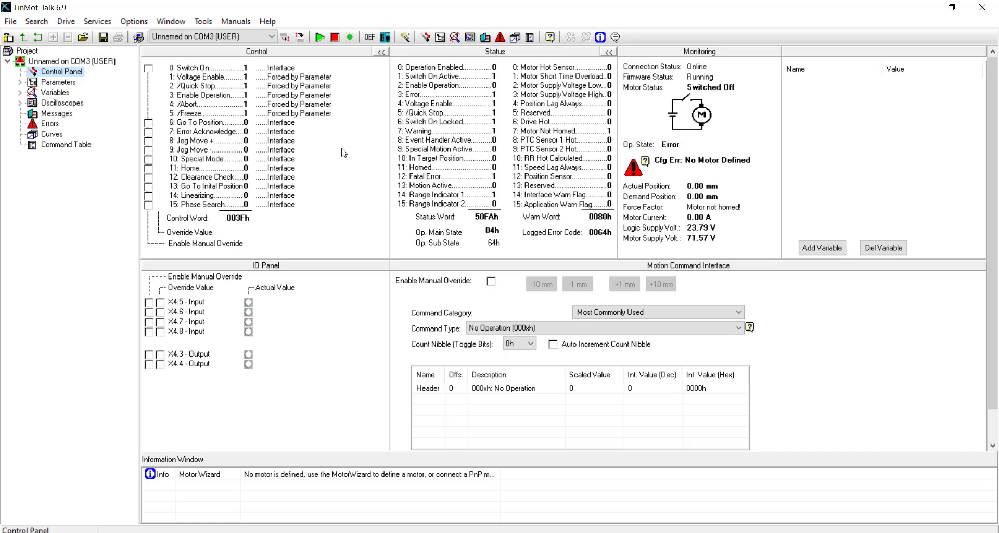
- Expand the drive's parameter groups to check for installed applications and log out of the drive
left_click(21, 82)
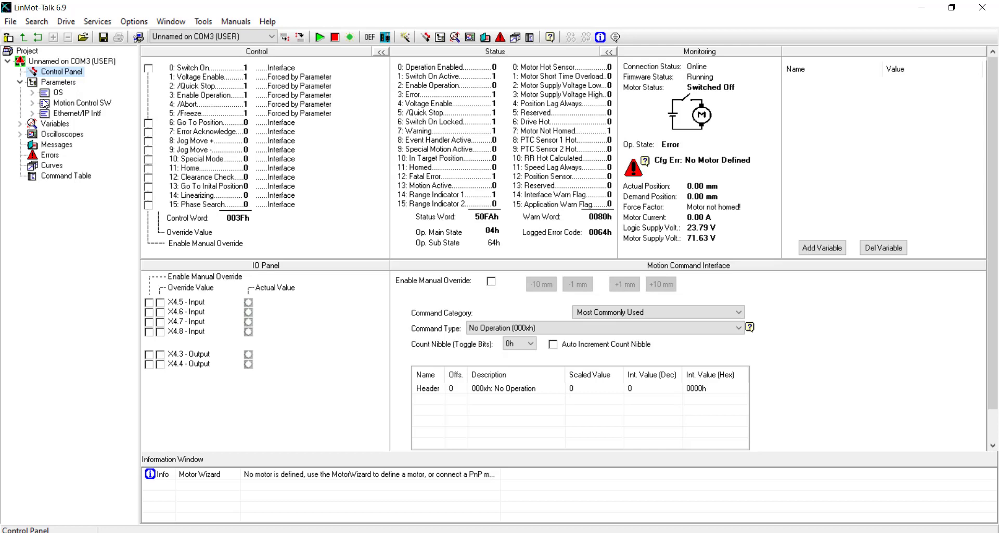
left_click(10, 23)
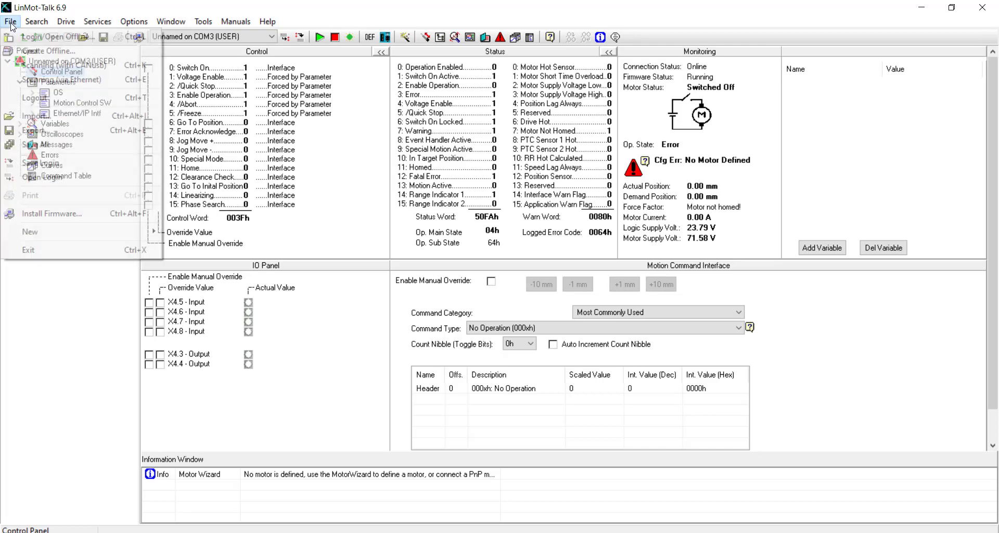
left_click(42, 97)
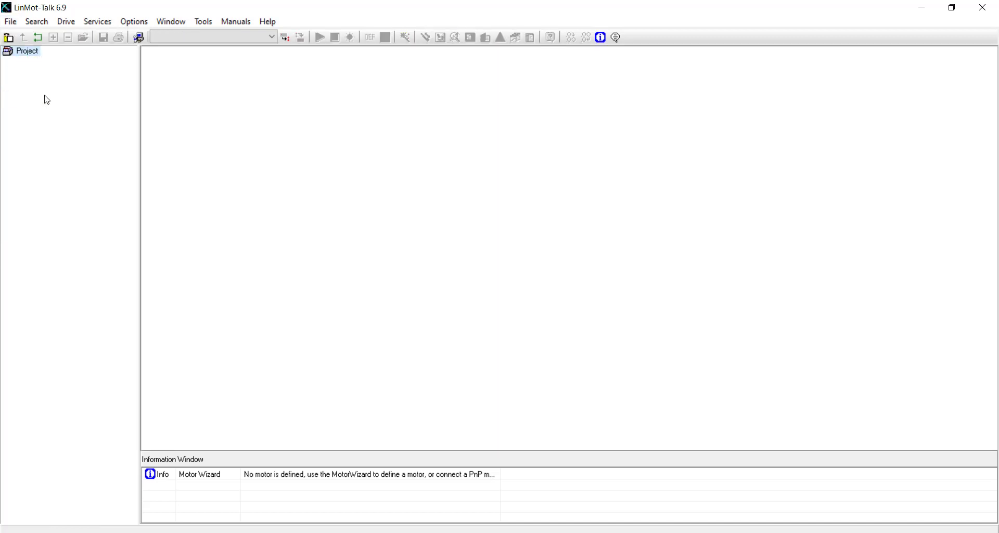
- Start a firmware installation with Firmware_Build20200320 on port COM3, using the SERVICE user
left_click(11, 21)
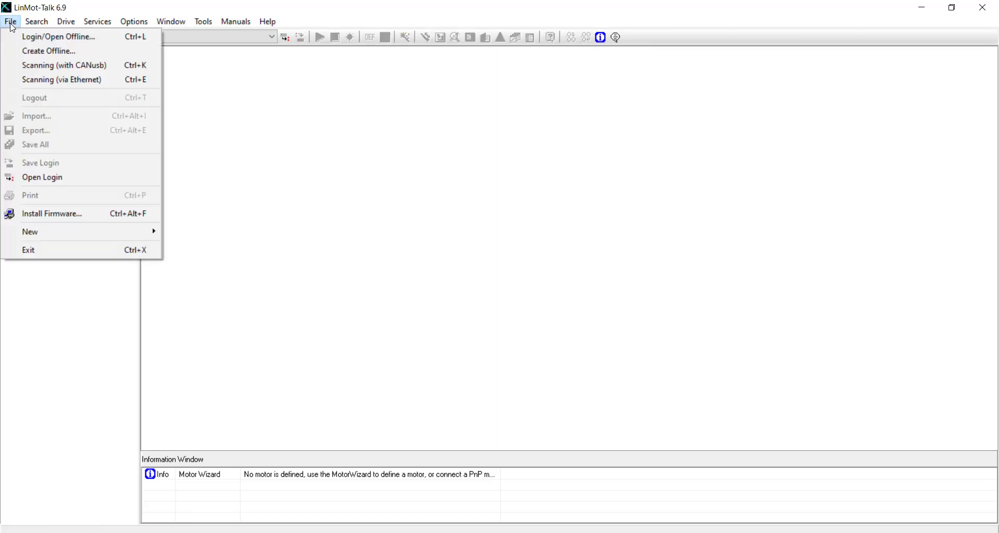
left_click(45, 213)
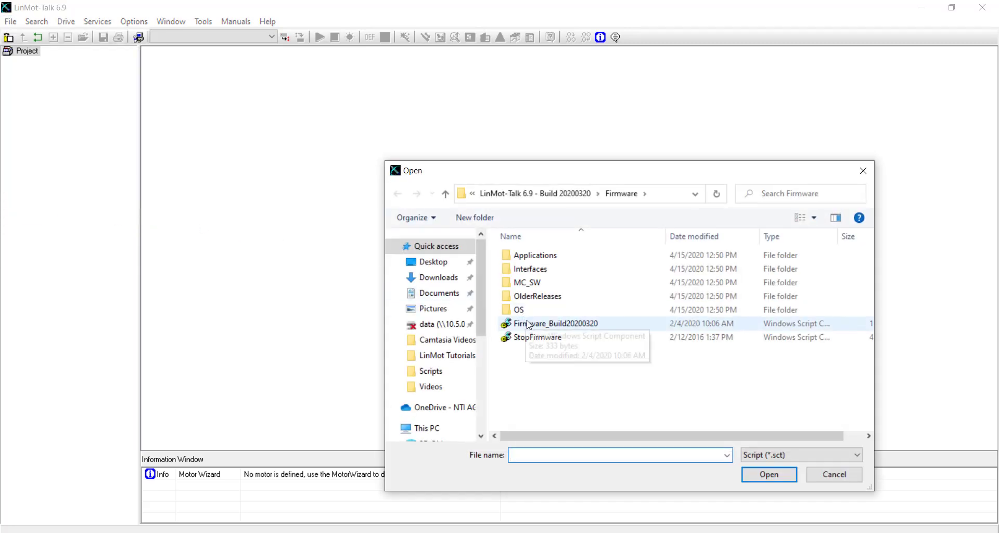
left_click(544, 323)
left_click(758, 476)
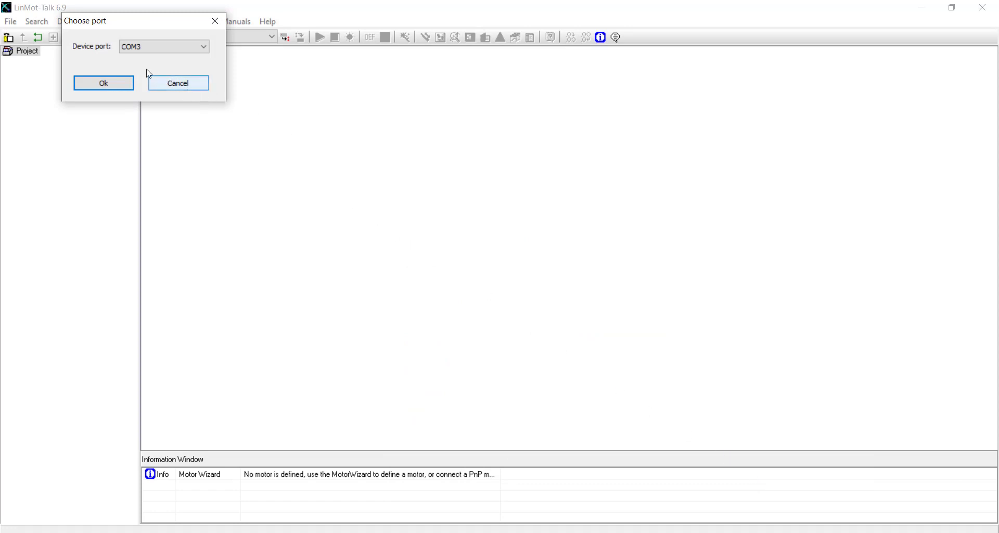
left_click(104, 83)
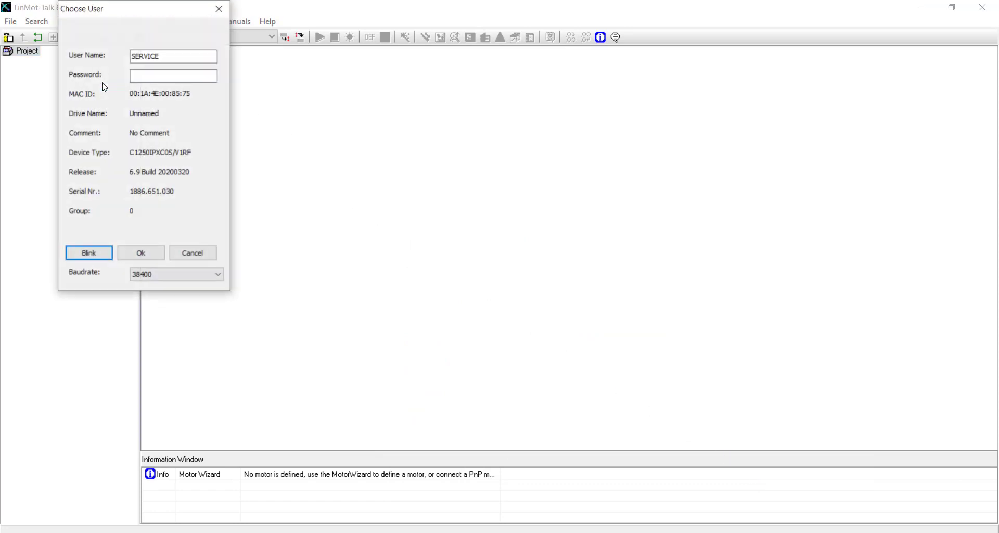
left_click(141, 255)
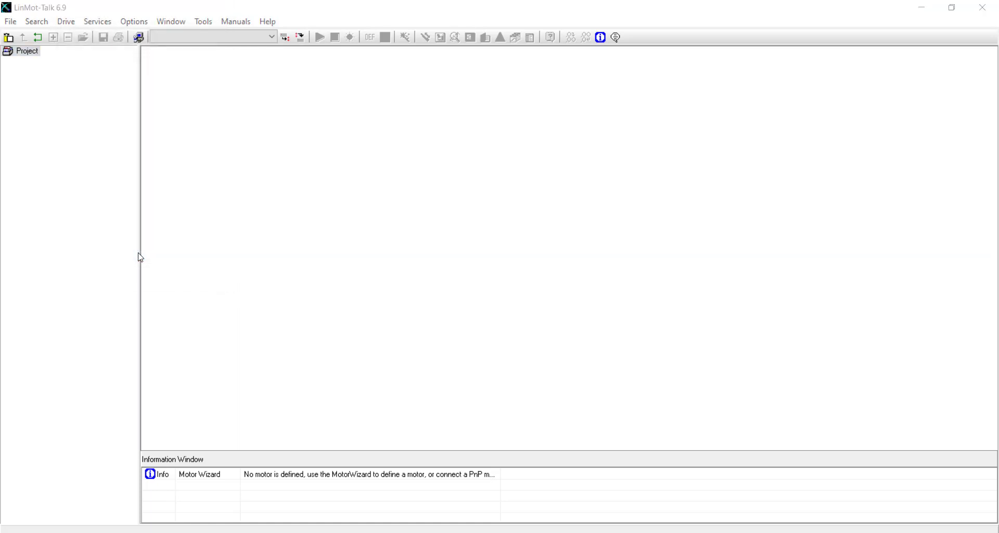
- Accept the EthernetIP interface, select the EasySteps application, and download the firmware to the drive, erasing its former settings
left_click(133, 83)
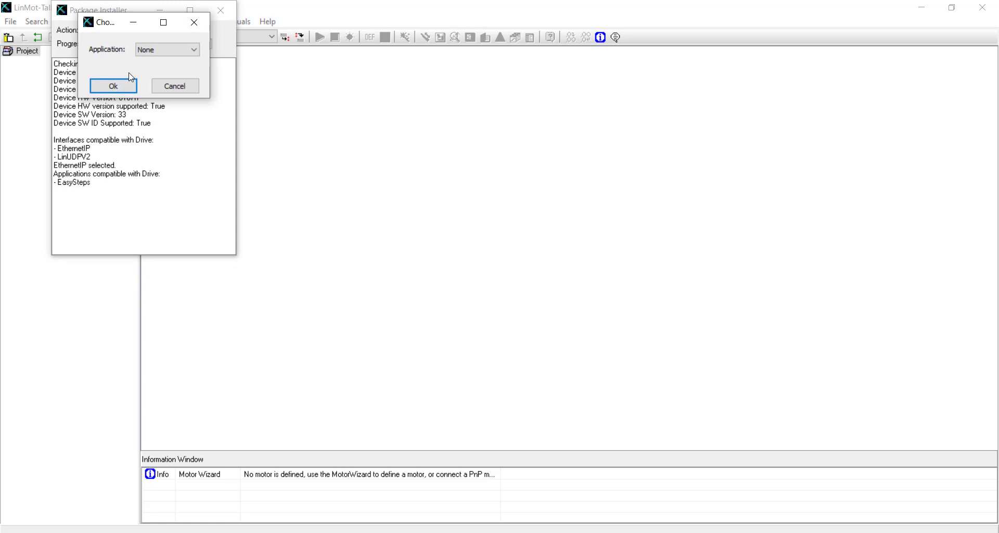
left_click(193, 51)
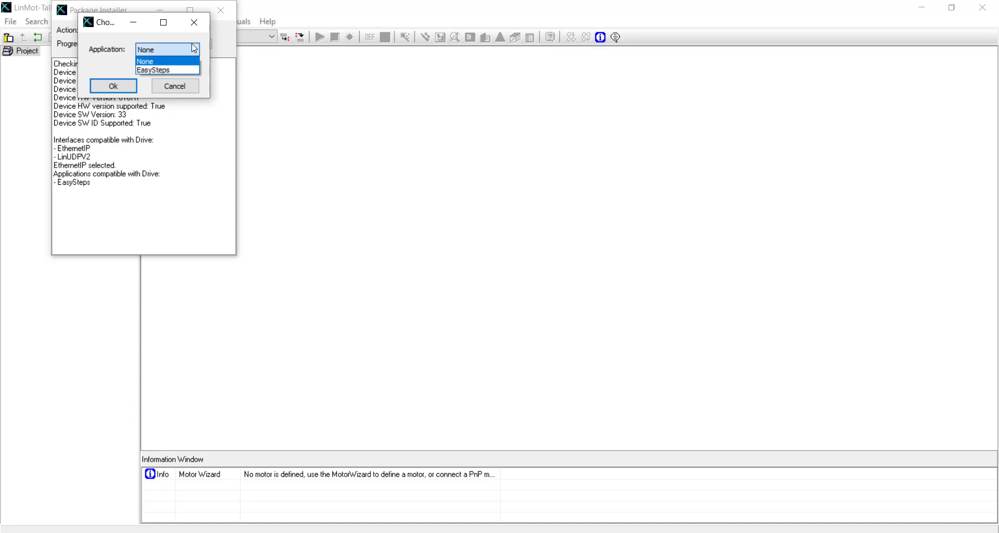
left_click(156, 71)
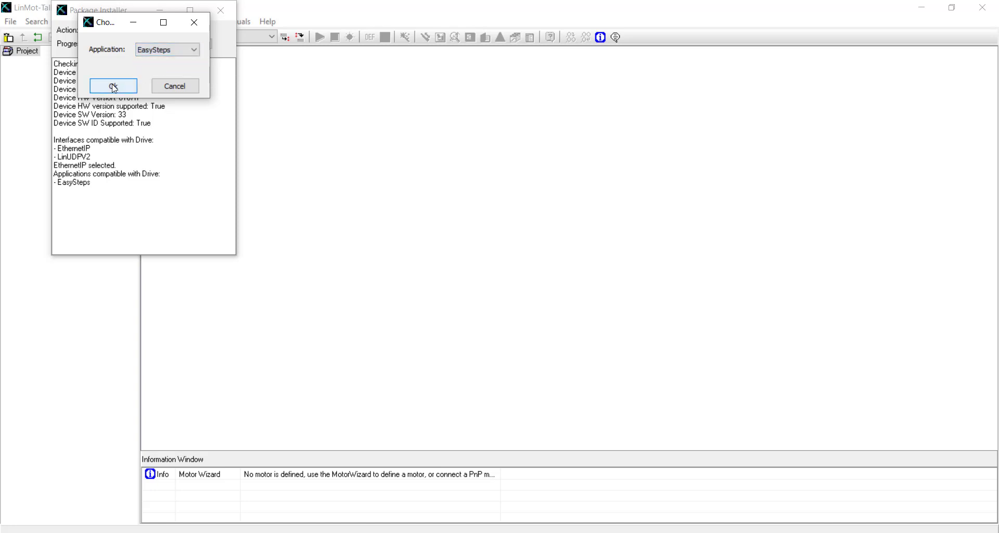
left_click(114, 87)
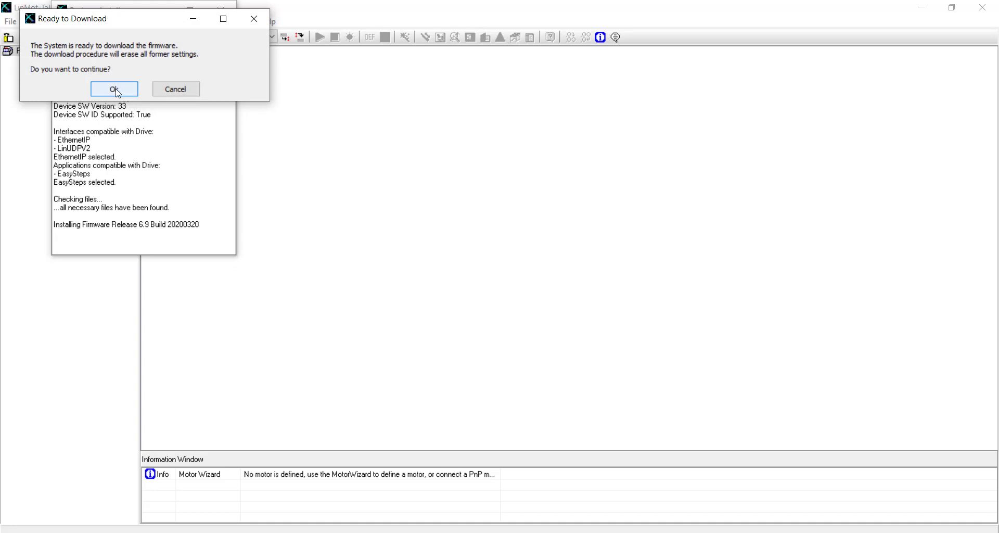
left_click(114, 89)
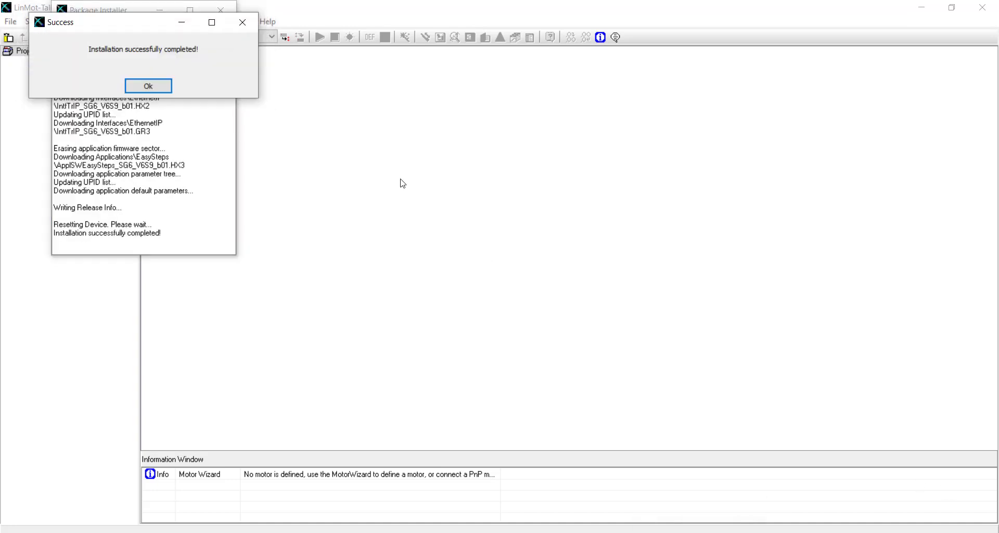
left_click(149, 87)
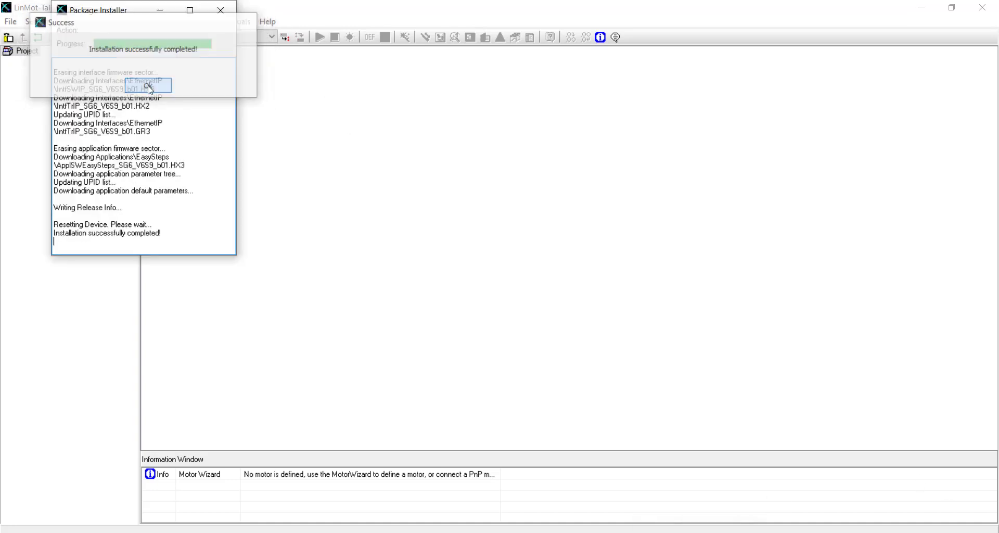
left_click(149, 86)
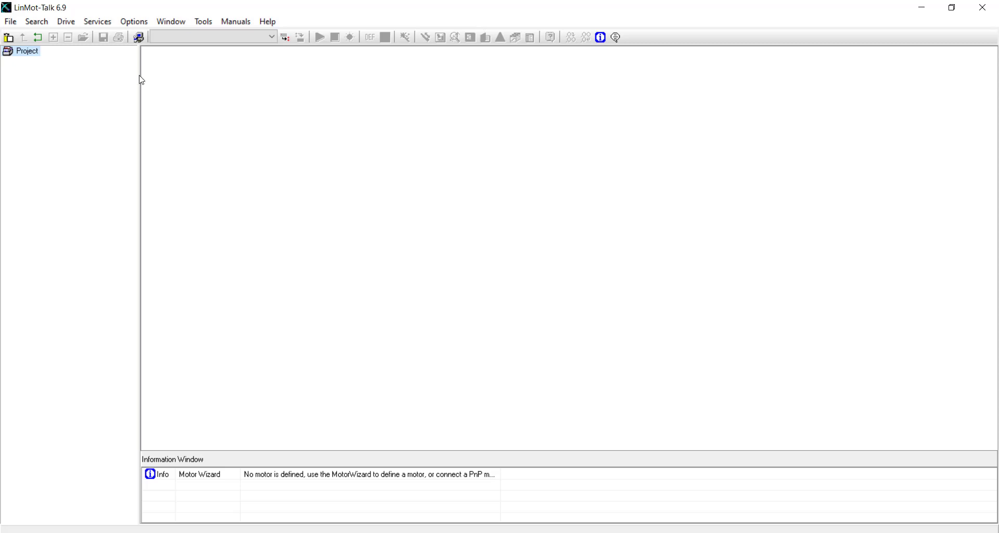
- Log in to the drive over RS232 on COM3 with the USER login at 38400 baud
left_click(11, 22)
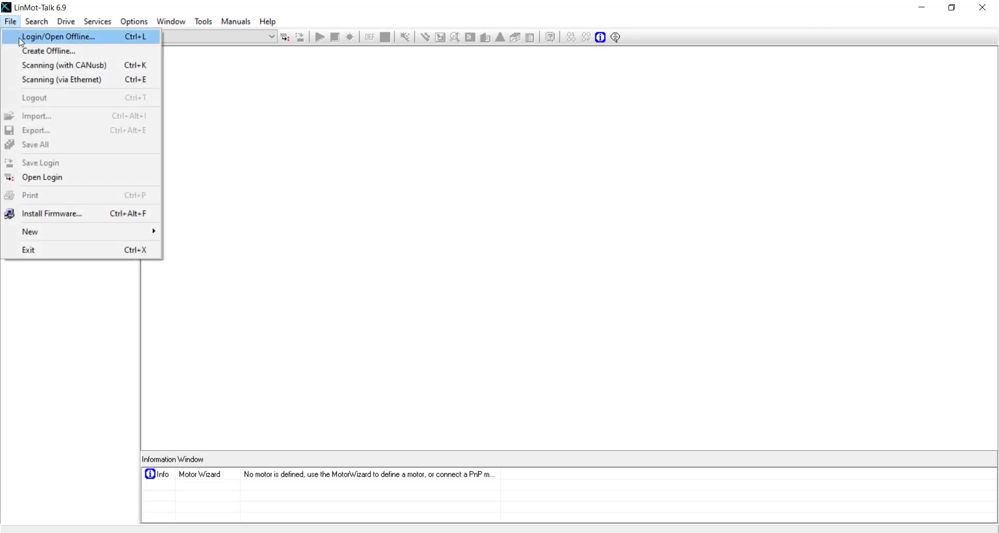
left_click(21, 37)
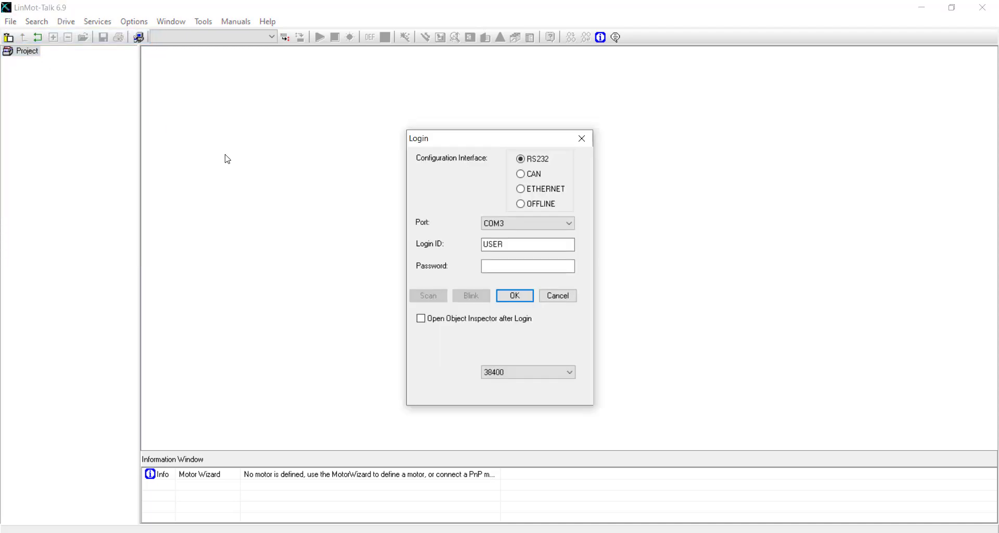
left_click(513, 297)
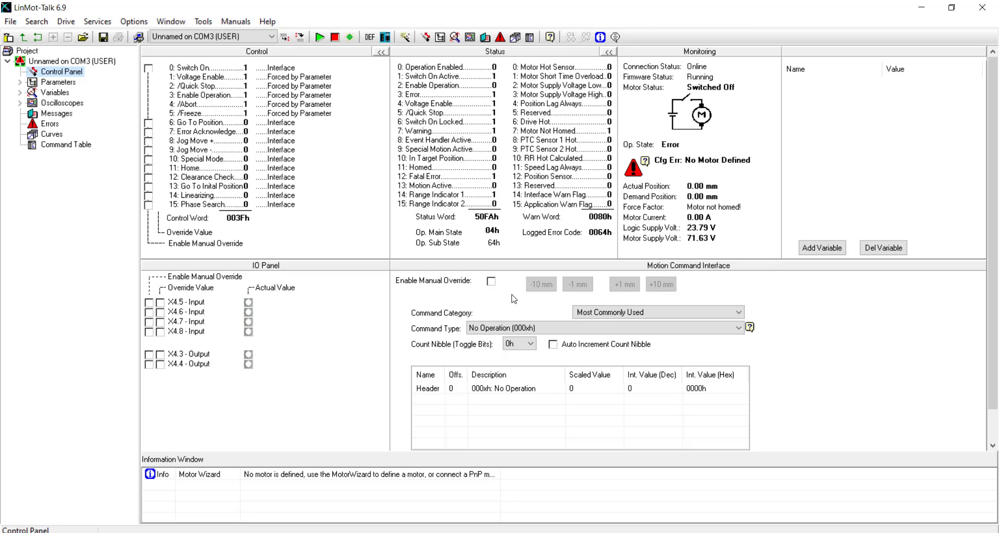
- Examine the Easy Steps smart control word options for the Switch On, Home, Error Acknowledge and Go To Initial Pos flags
left_click(20, 82)
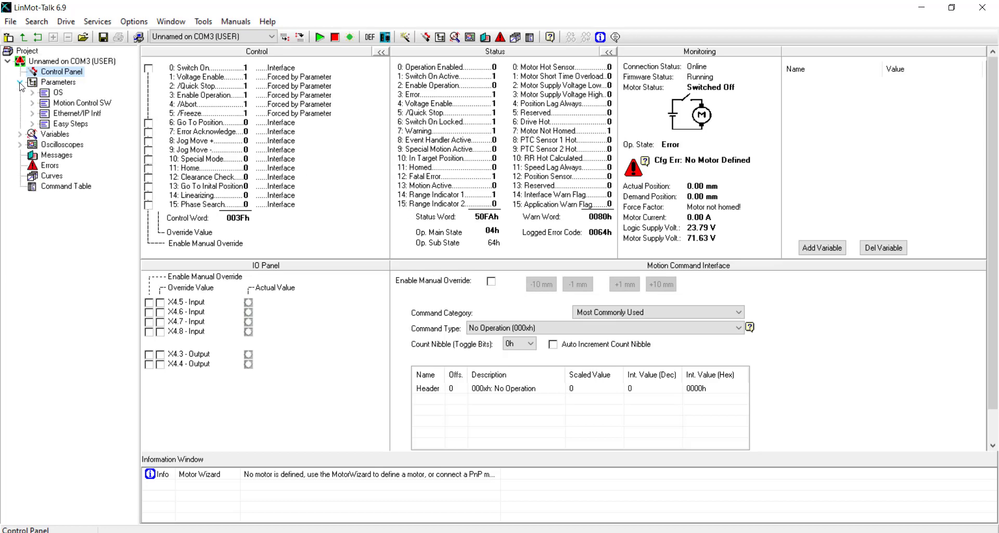
left_click(33, 124)
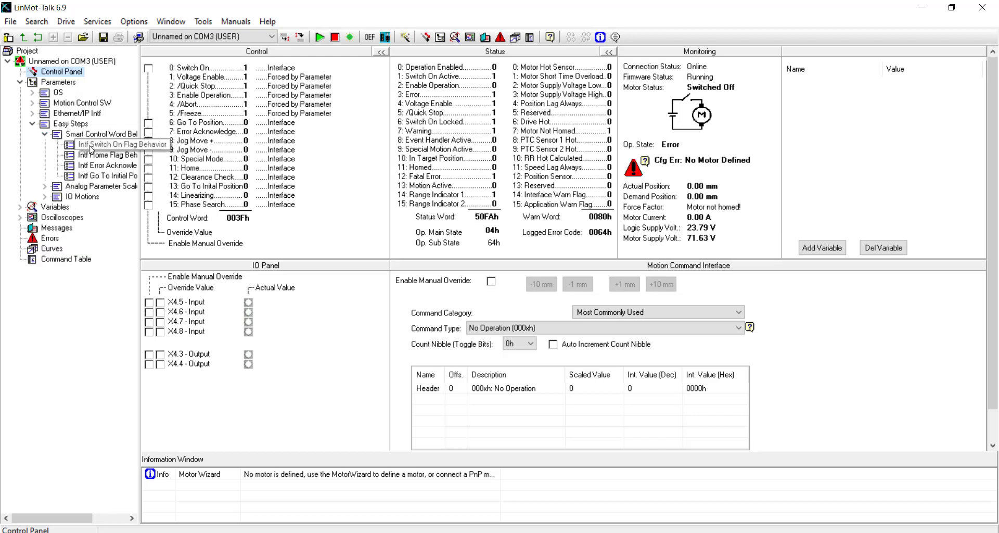
left_click(90, 148)
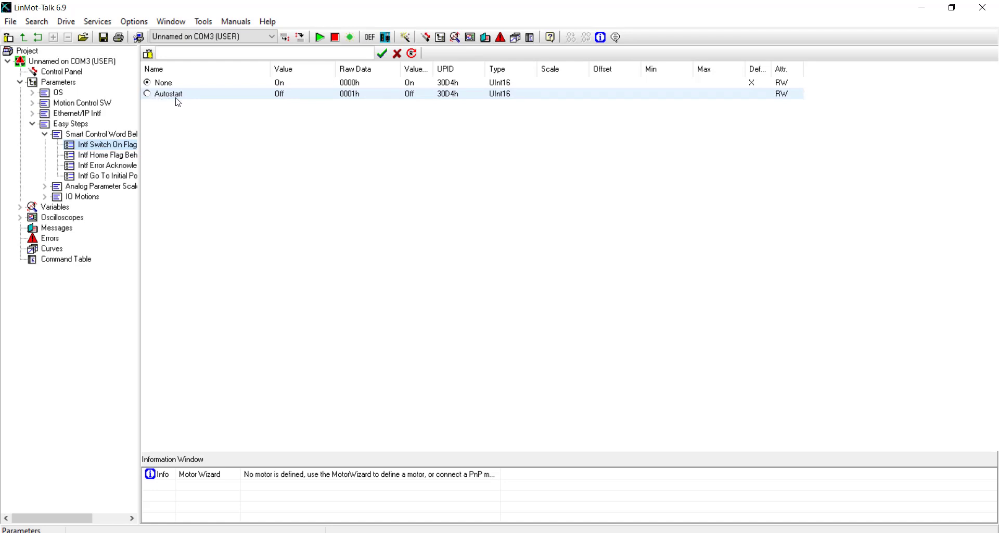
left_click(108, 155)
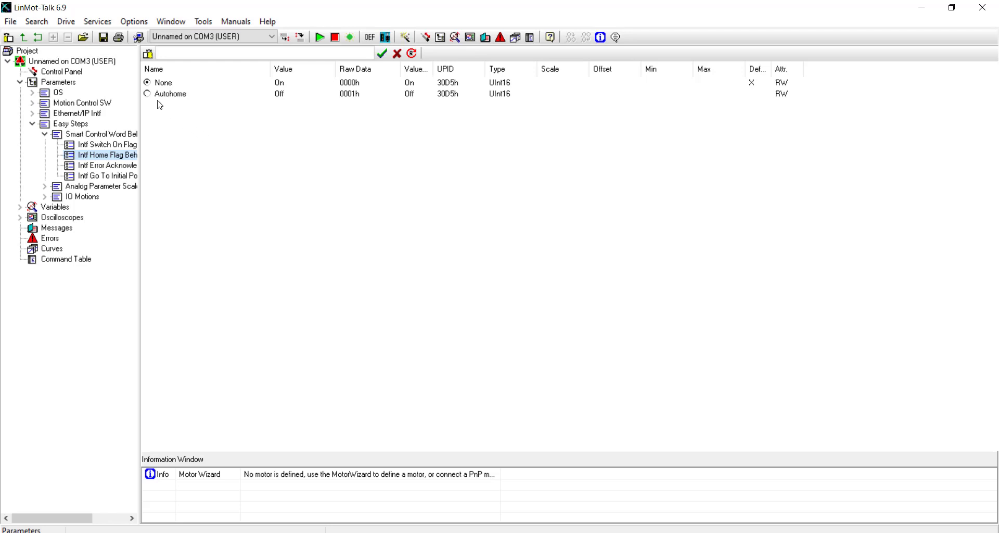
left_click(102, 165)
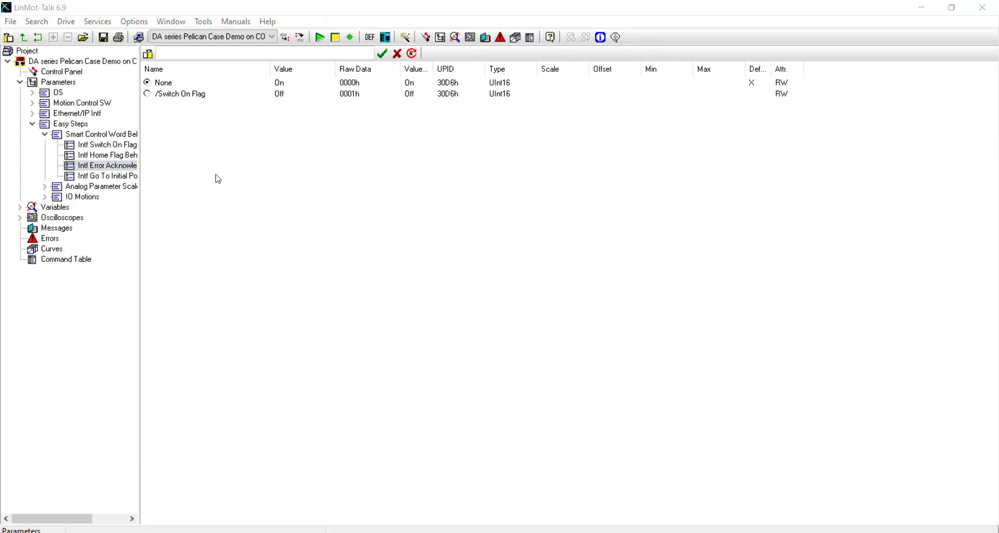
left_click(124, 178)
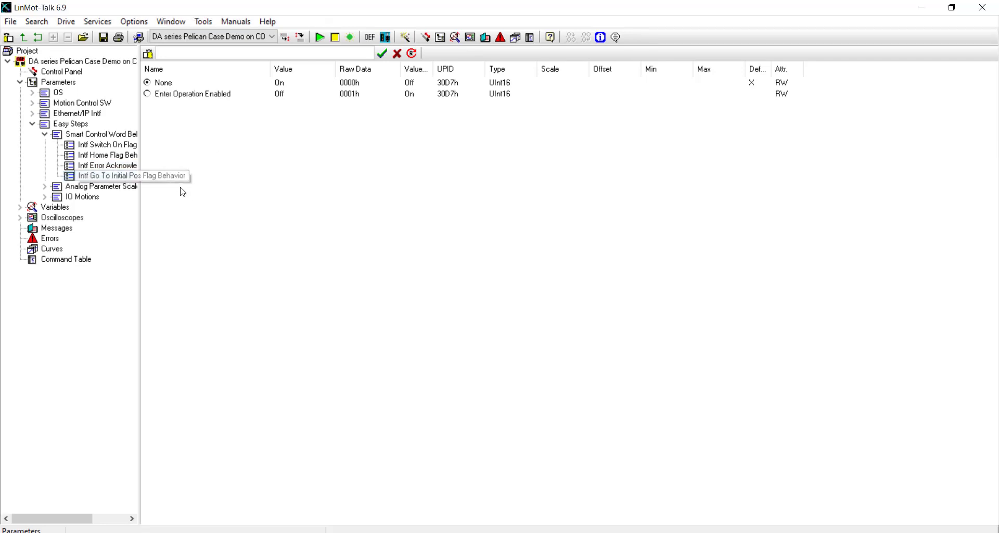